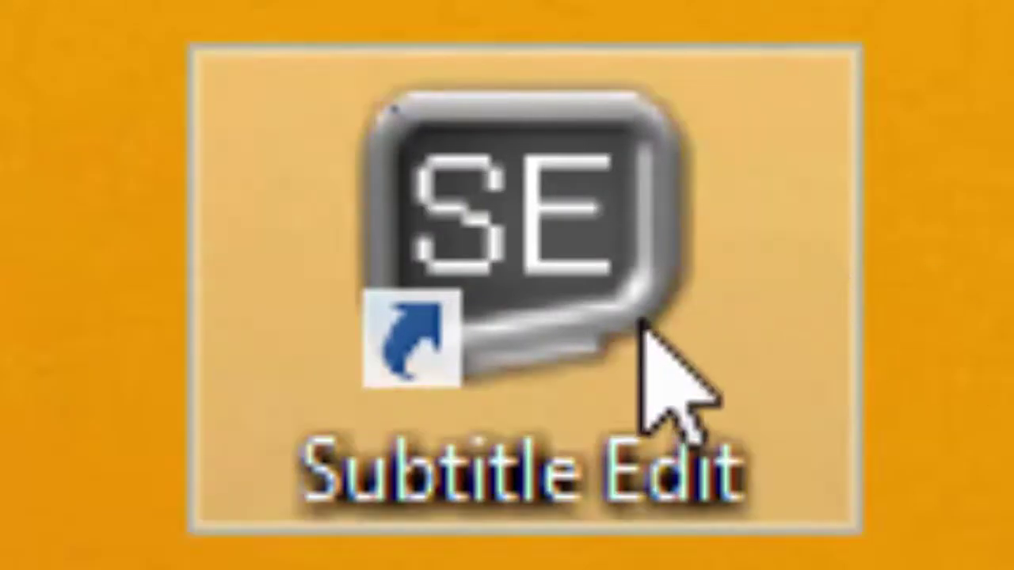
Step: Launch Subtitle Edit and move its window aside so the desktop video files stay reachable
click(645, 328)
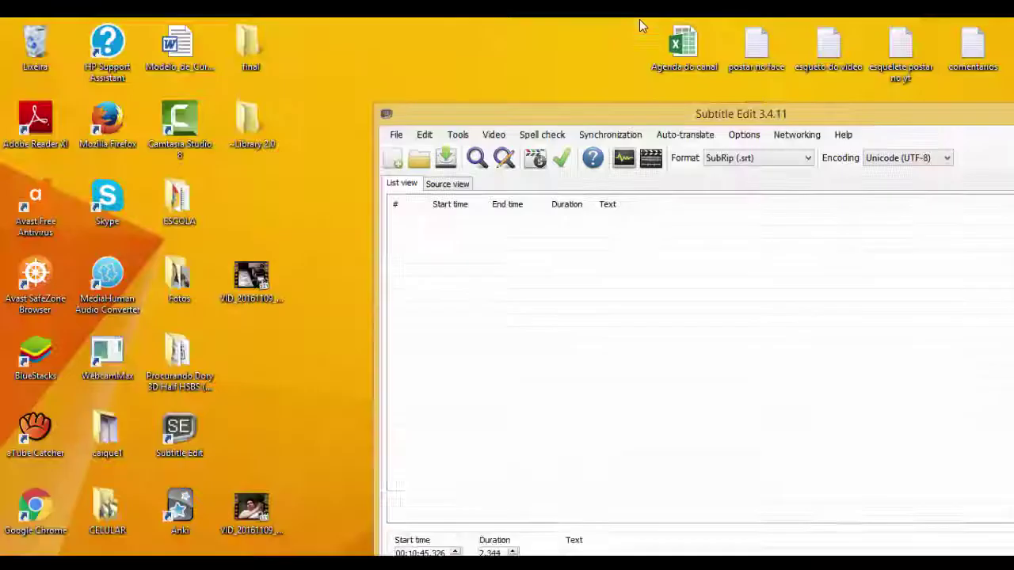
drag(863, 124, 506, 77)
Step: Try to load subtitles from the Giacomo Puccini - Manon Lescaut MKV file on the desktop
click(929, 312)
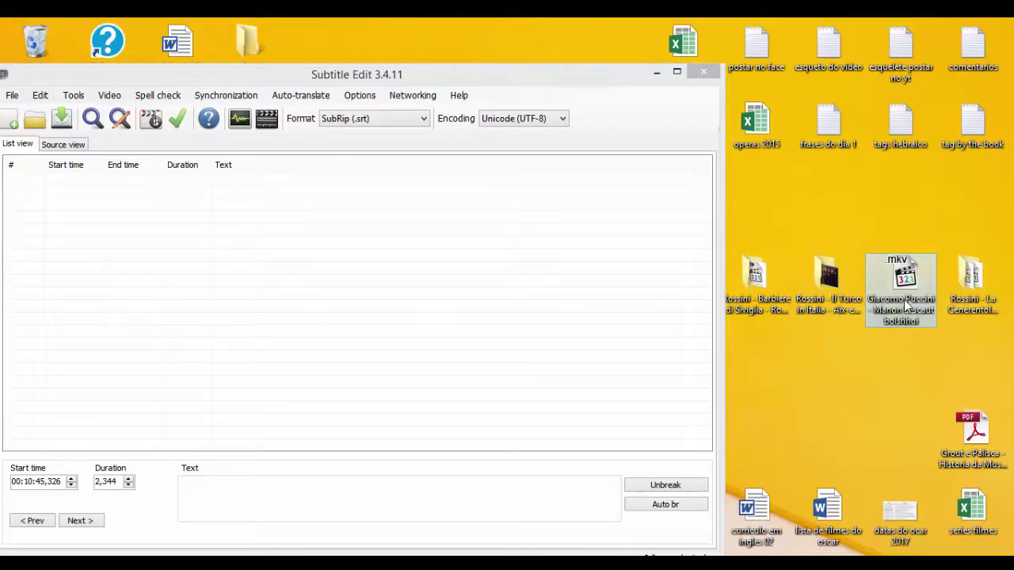
drag(906, 305, 436, 291)
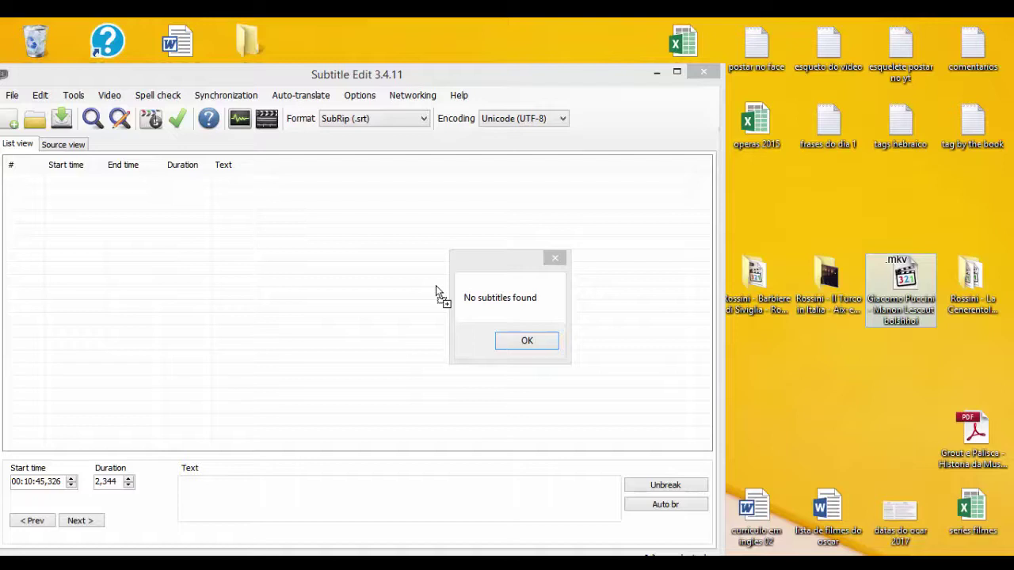
click(528, 342)
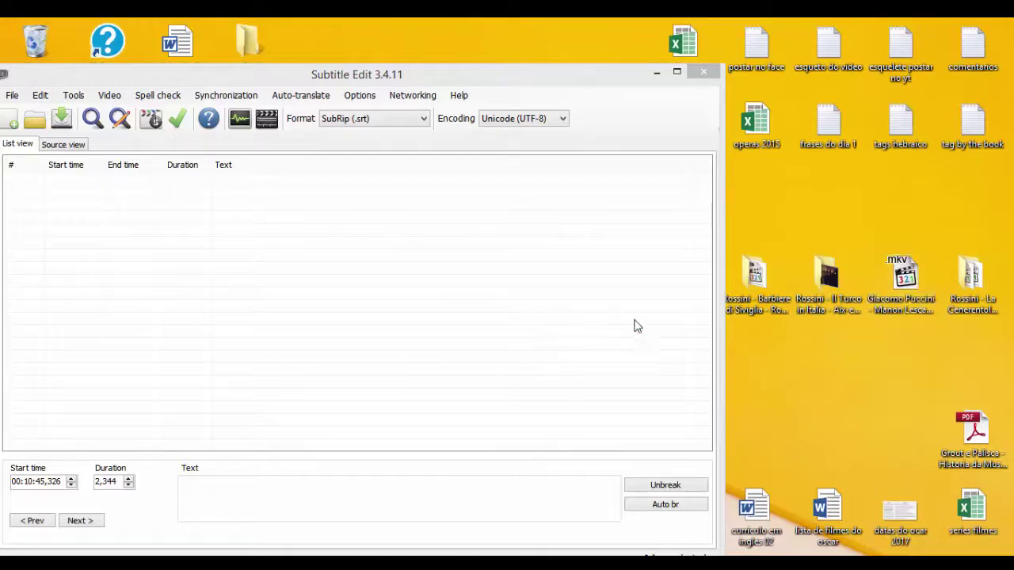
Step: Load the Part I Eng subtitle file from the desktop folder Rossini - La Cenerentola - Met - 2014 into Subtitle Edit
double_click(988, 309)
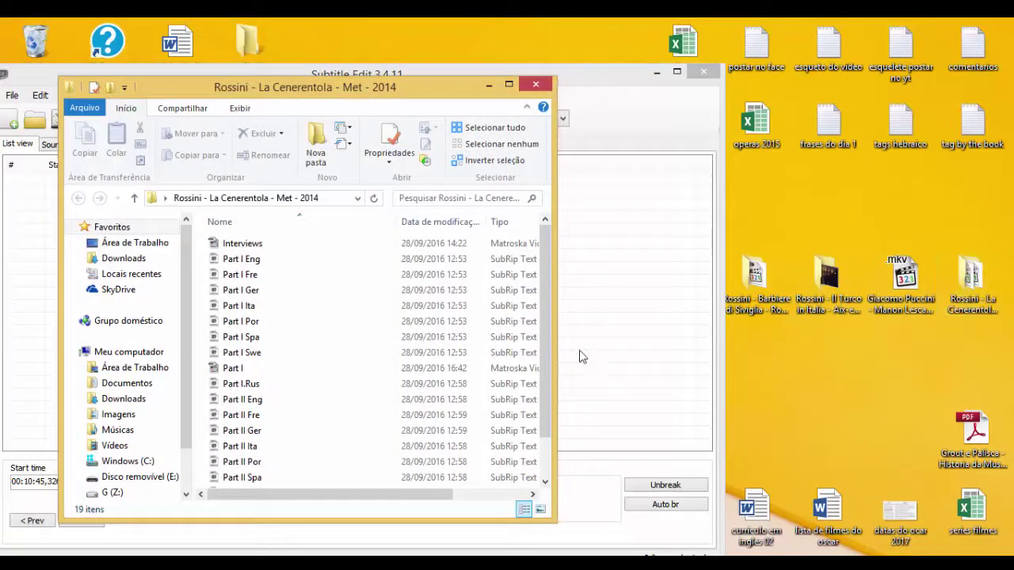
click(255, 261)
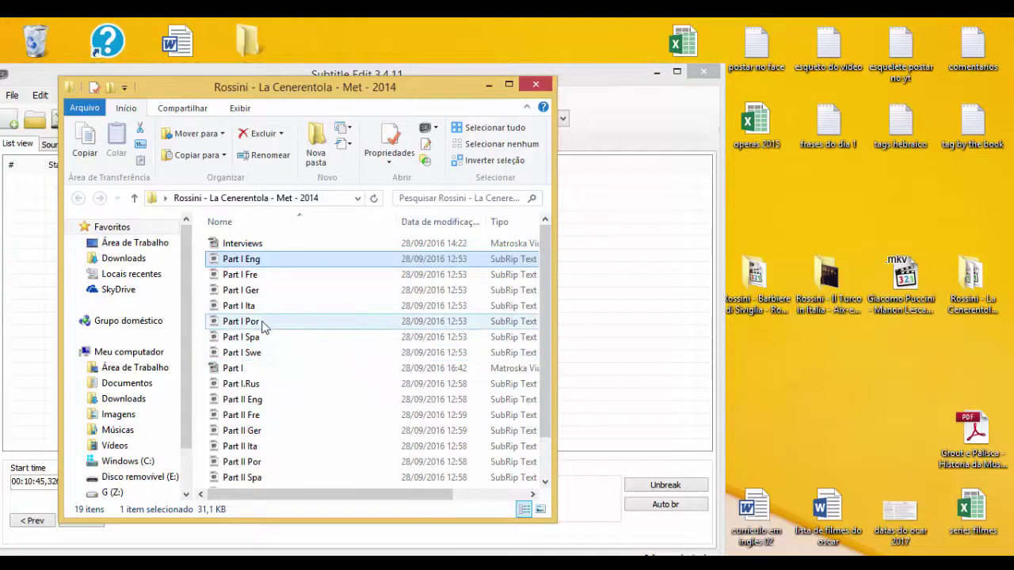
click(265, 328)
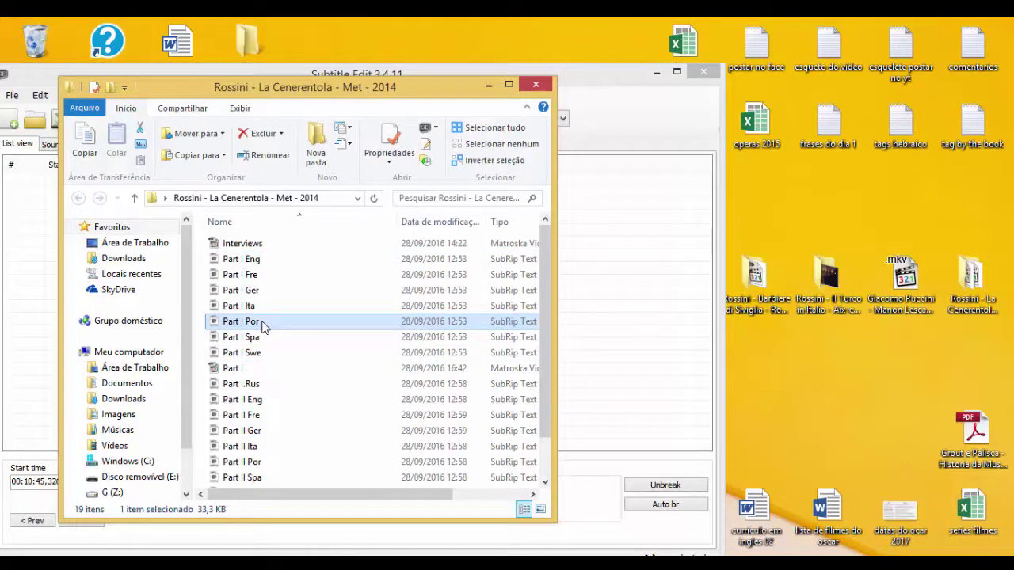
click(264, 266)
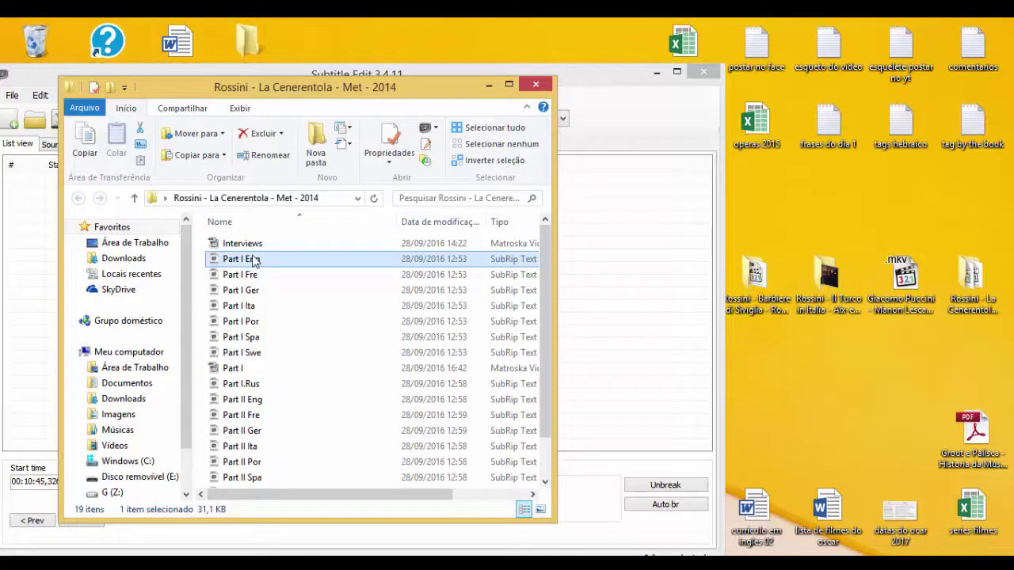
drag(314, 91, 928, 67)
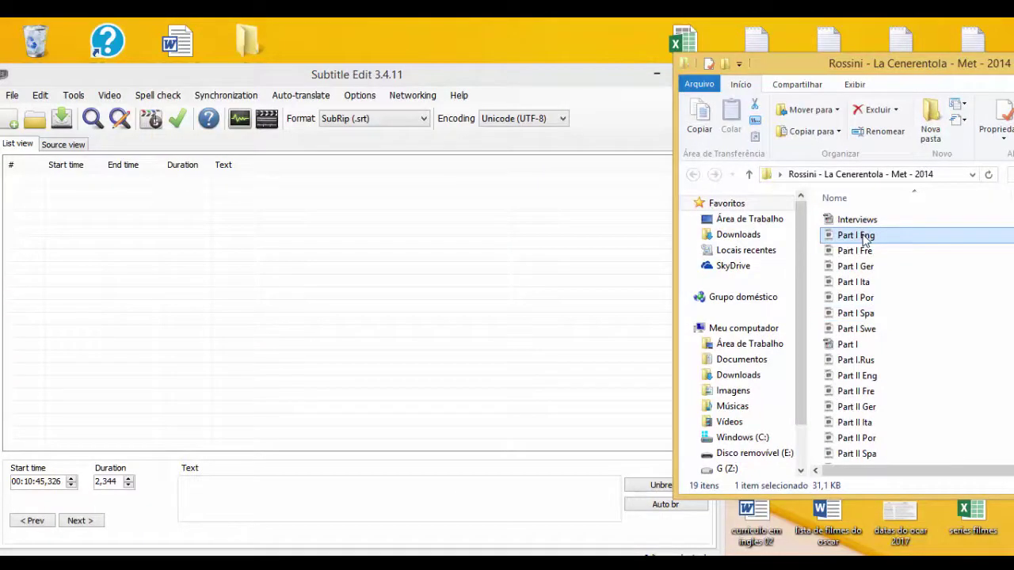
drag(864, 236, 433, 267)
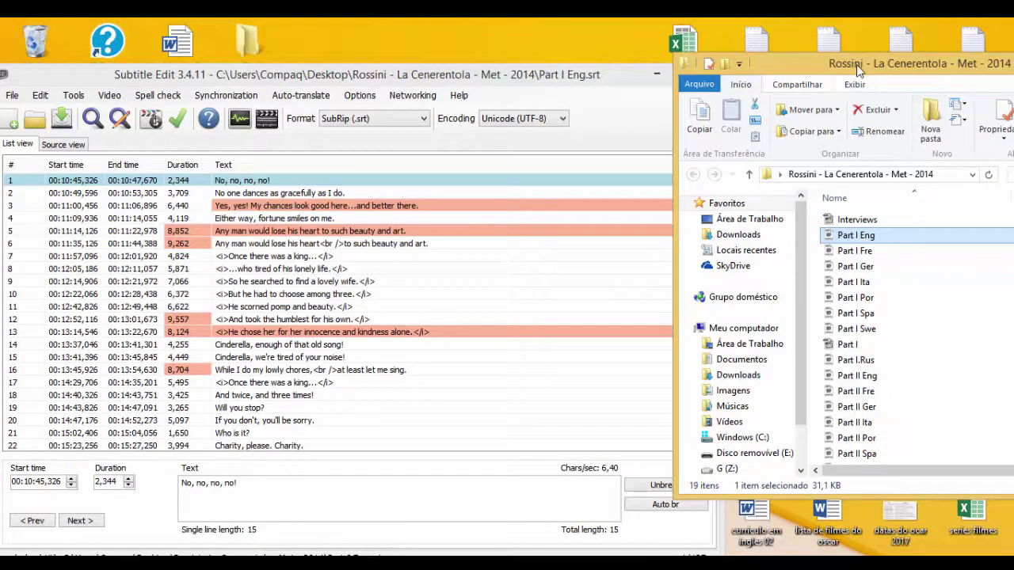
Step: Minimize the Rossini folder window and maximize Subtitle Edit
drag(856, 64, 523, 130)
click(727, 137)
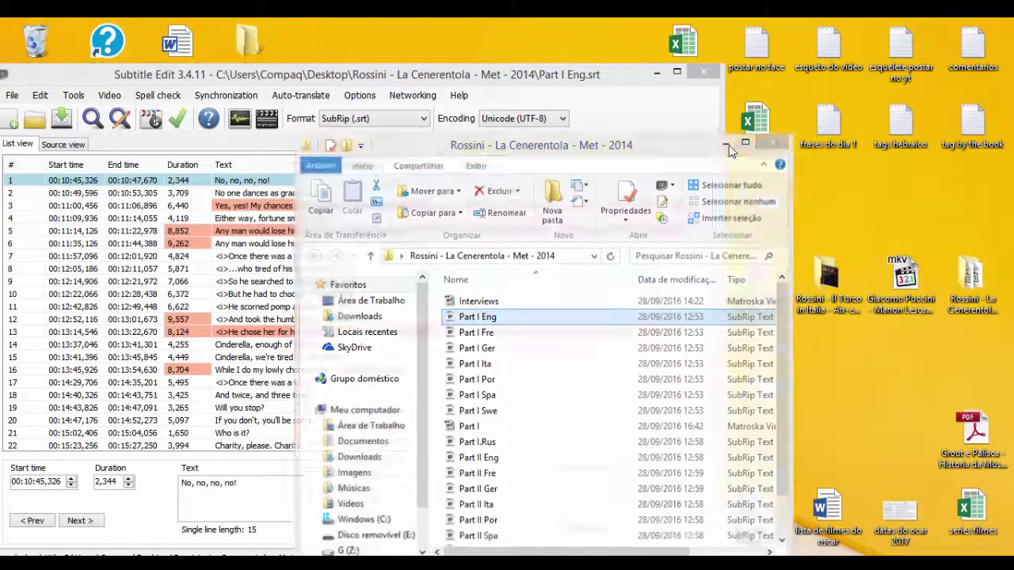
click(678, 71)
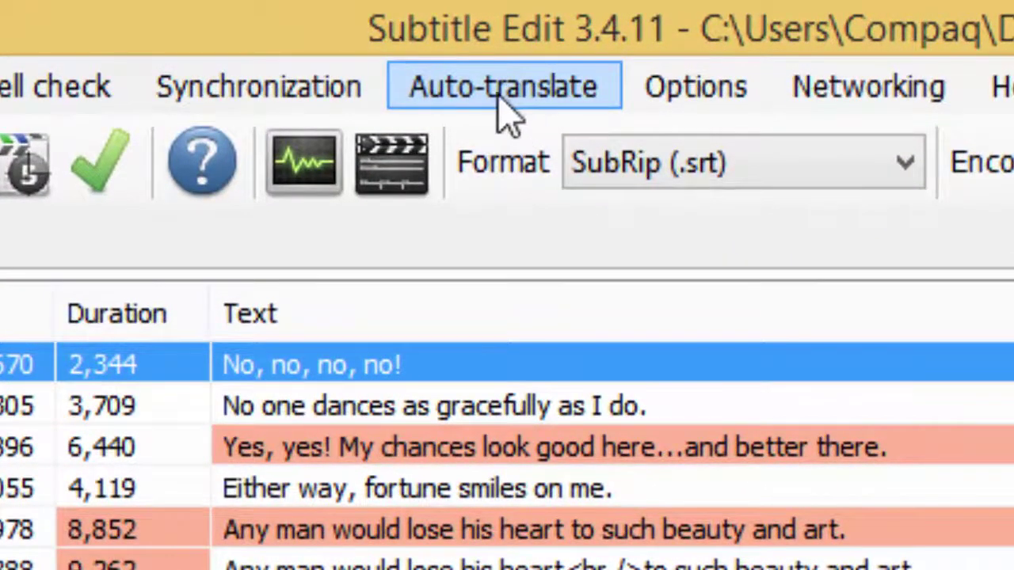
Step: Translate all subtitle lines from English to Portuguese with Google translate and accept the translation
click(491, 107)
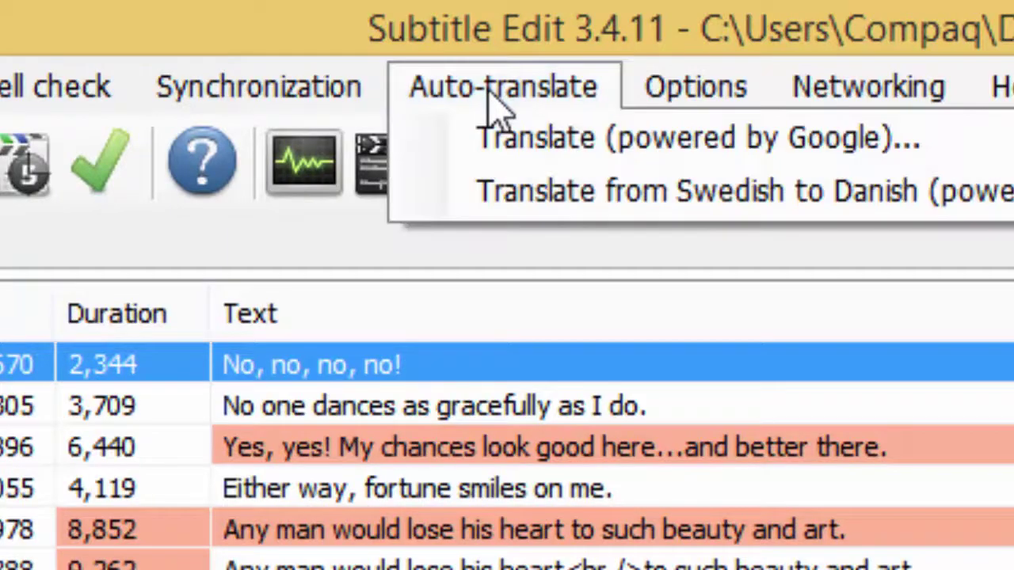
click(540, 143)
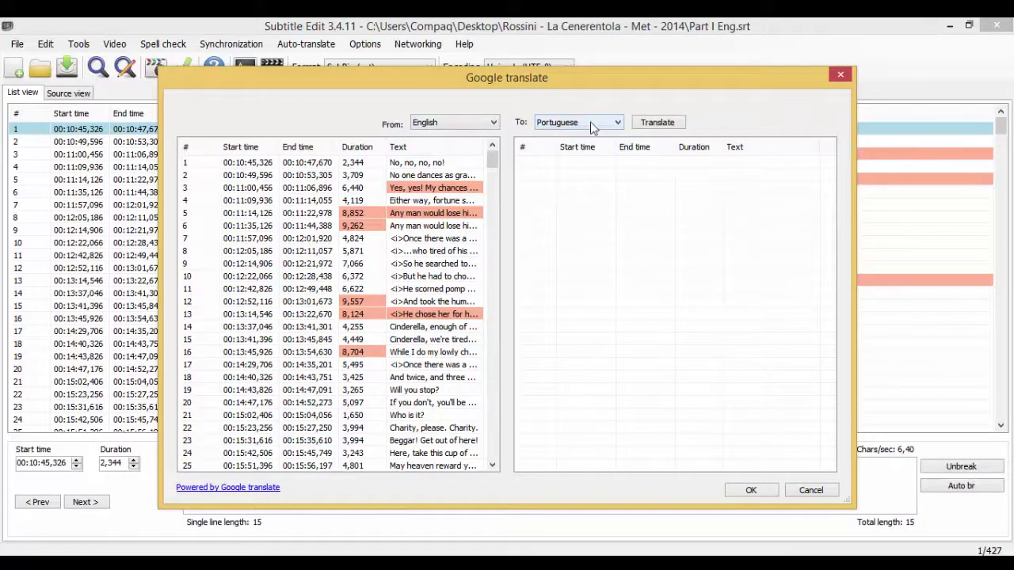
click(673, 124)
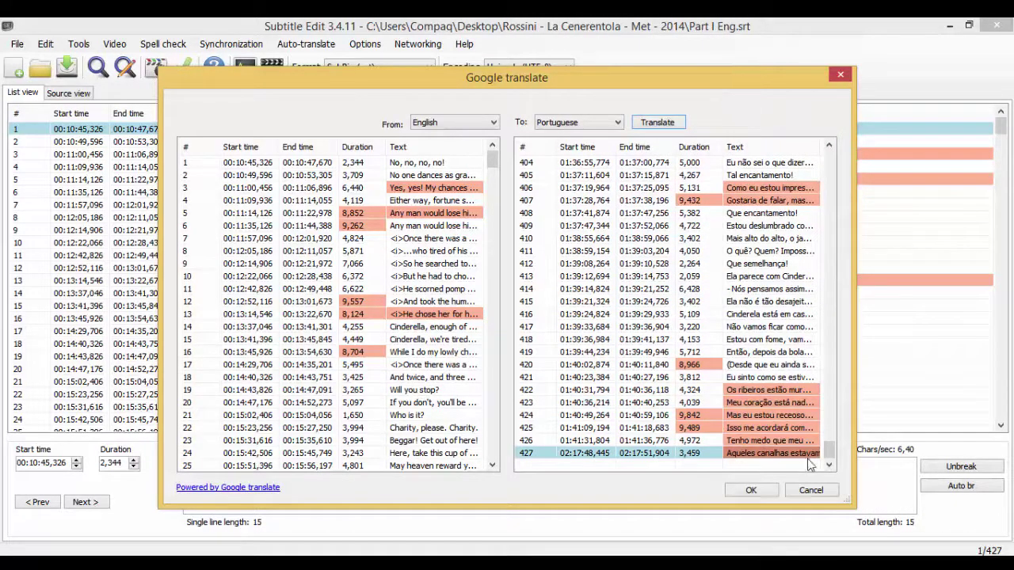
click(753, 492)
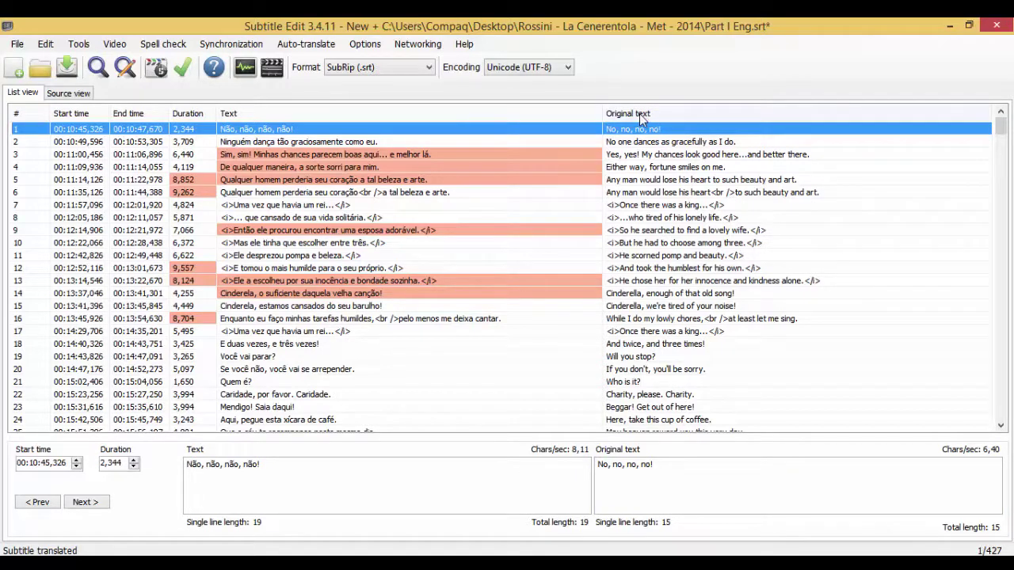
Step: Save the translated subtitle on the desktop as a SubRip file named portugues
click(17, 45)
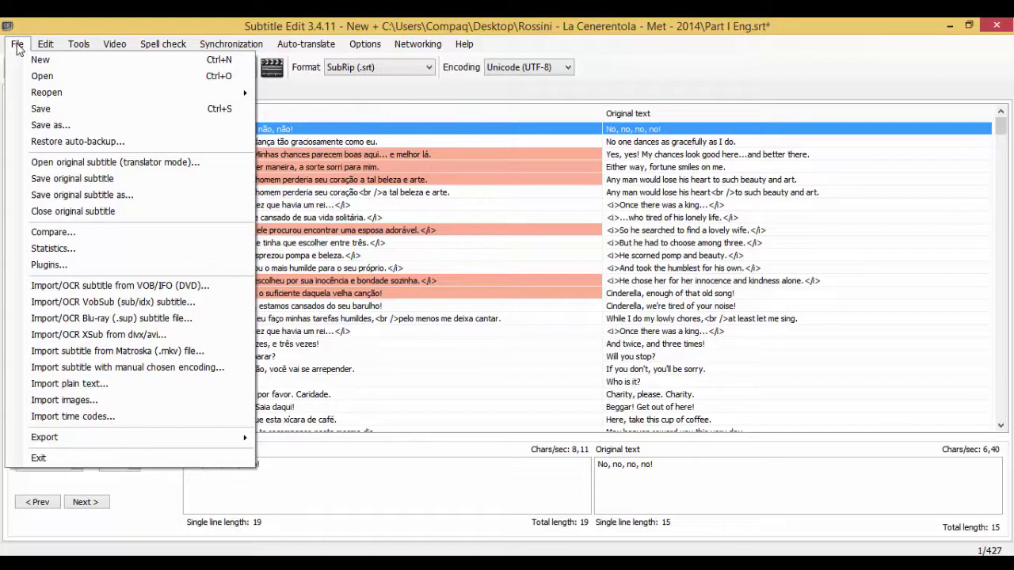
click(96, 128)
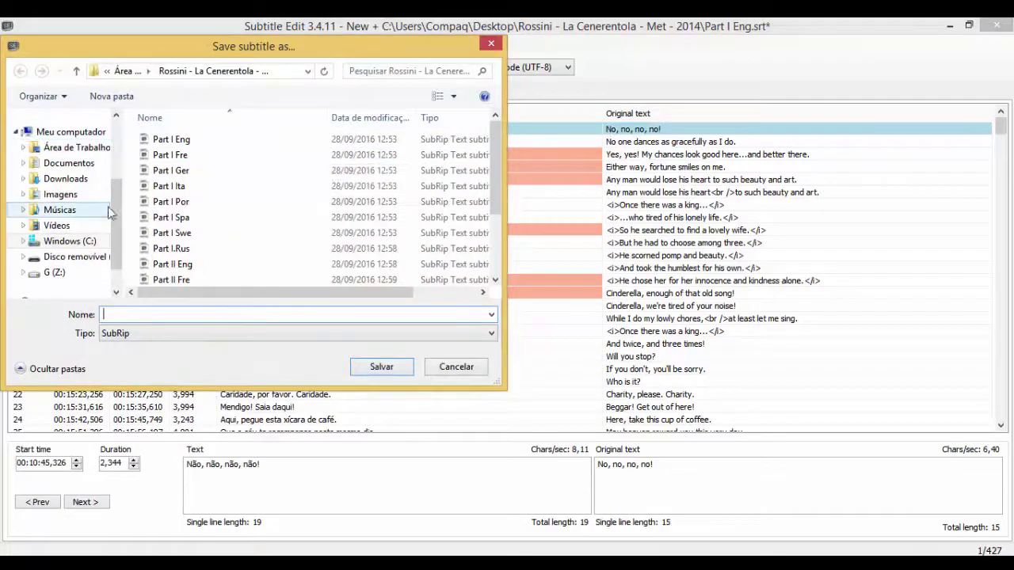
scroll(120, 132, up, 3)
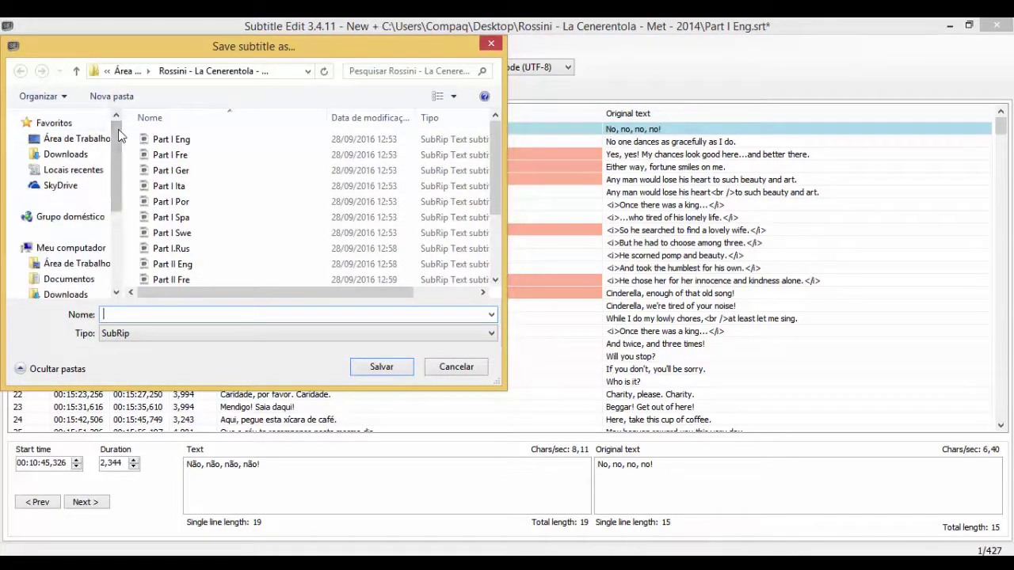
click(77, 138)
click(142, 314)
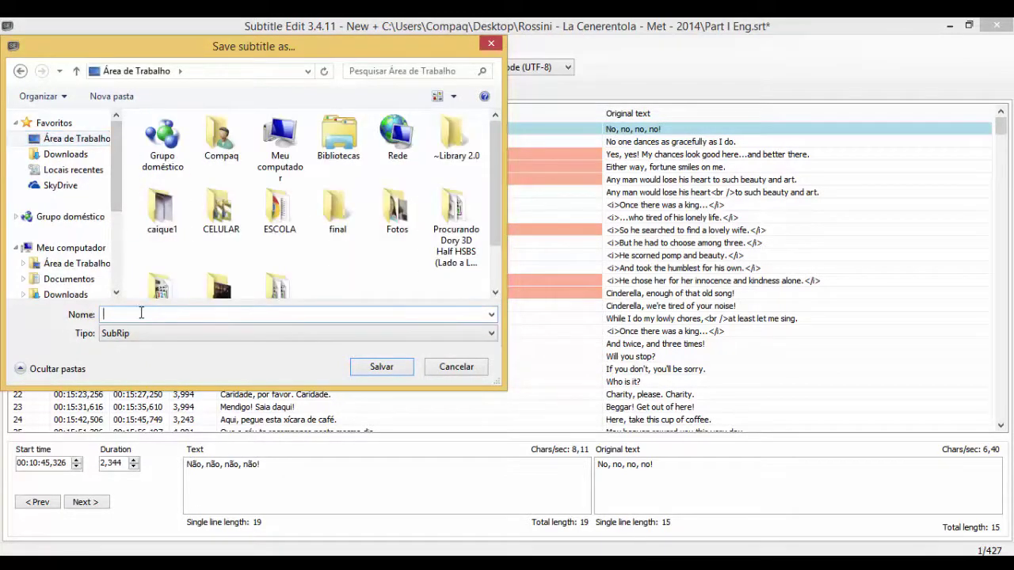
text(portug)
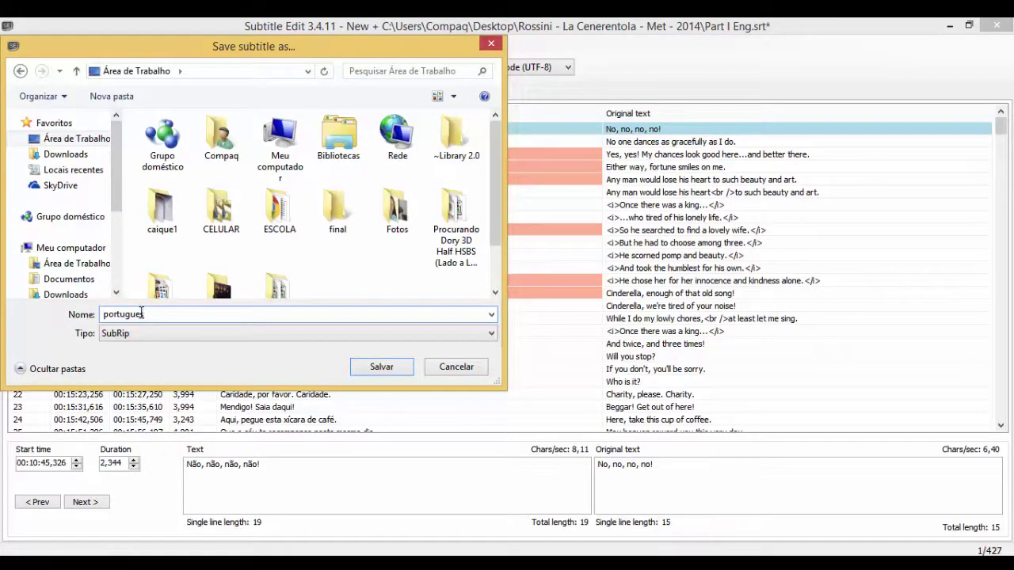
text(ues)
click(405, 369)
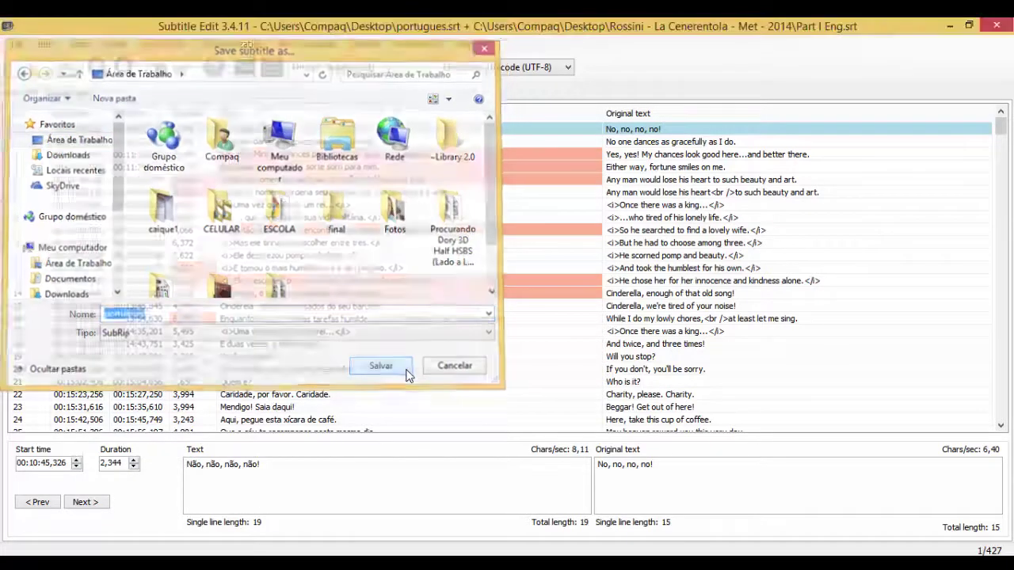
Step: Minimize Subtitle Edit and locate the saved portugues subtitle file on the desktop
click(949, 25)
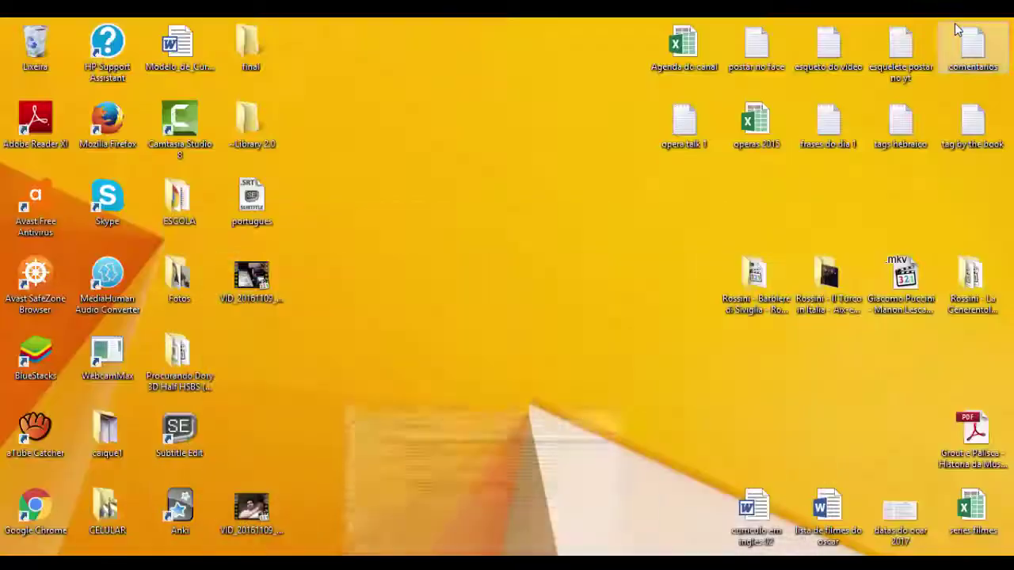
click(262, 216)
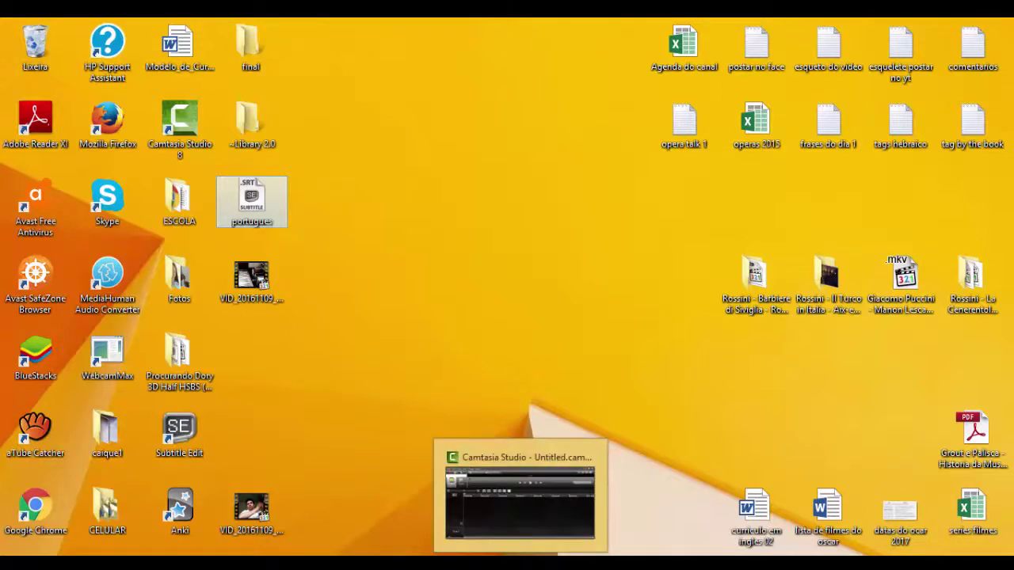
click(462, 335)
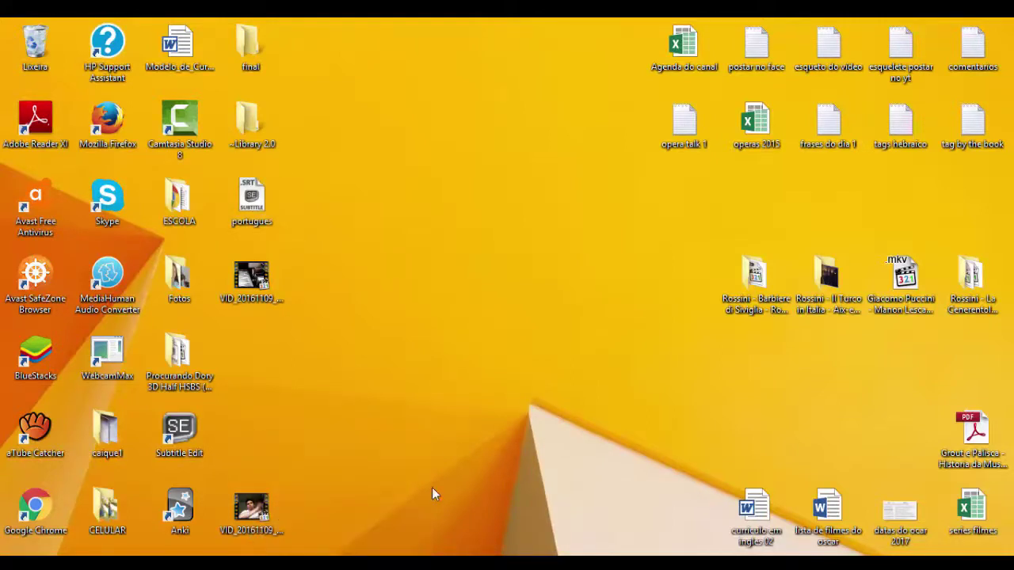
Step: Play the Part I video from the Rossini - La Cenerentola - Met - 2014 folder and close the folder window
double_click(973, 279)
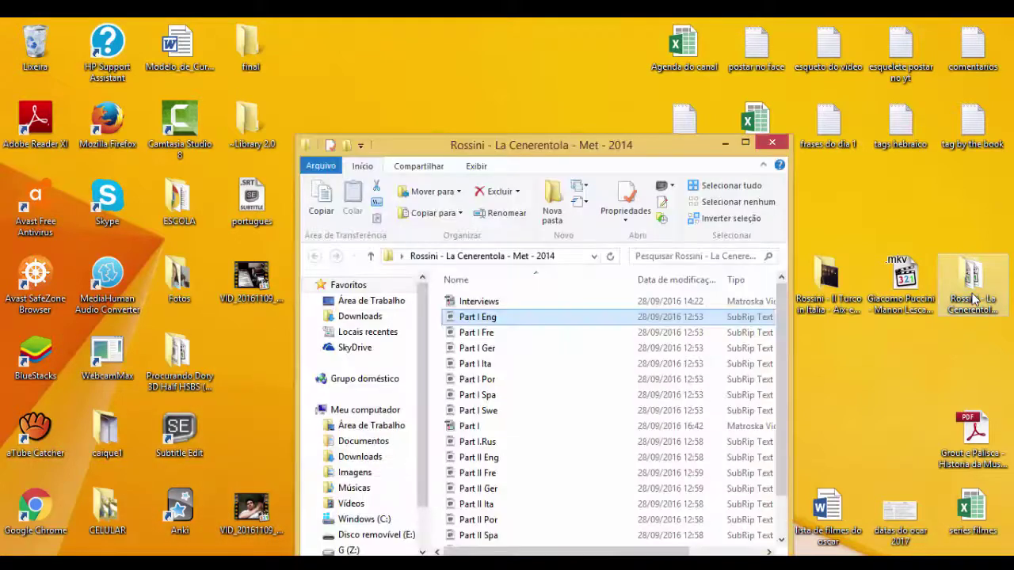
click(643, 317)
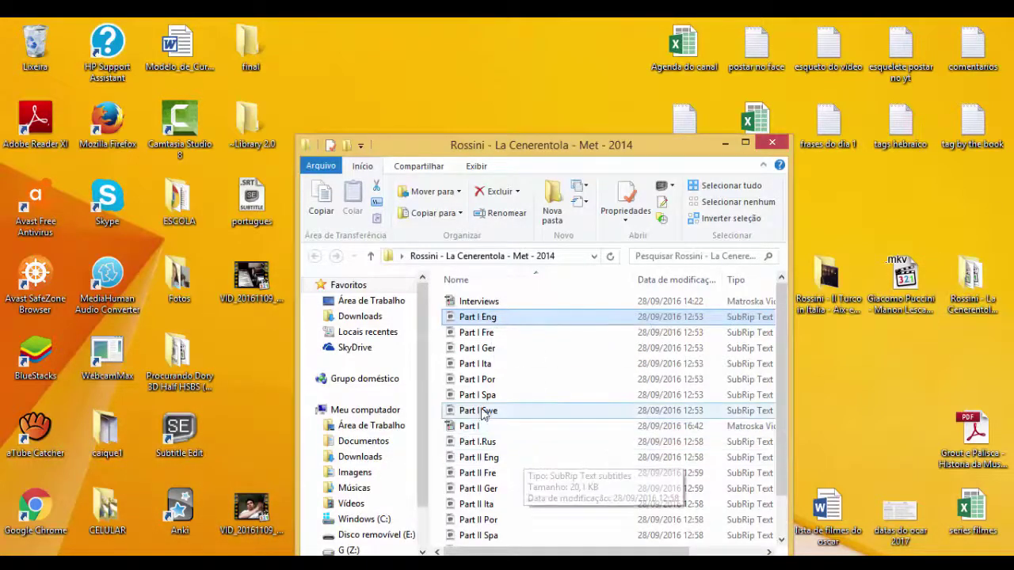
drag(481, 428, 536, 430)
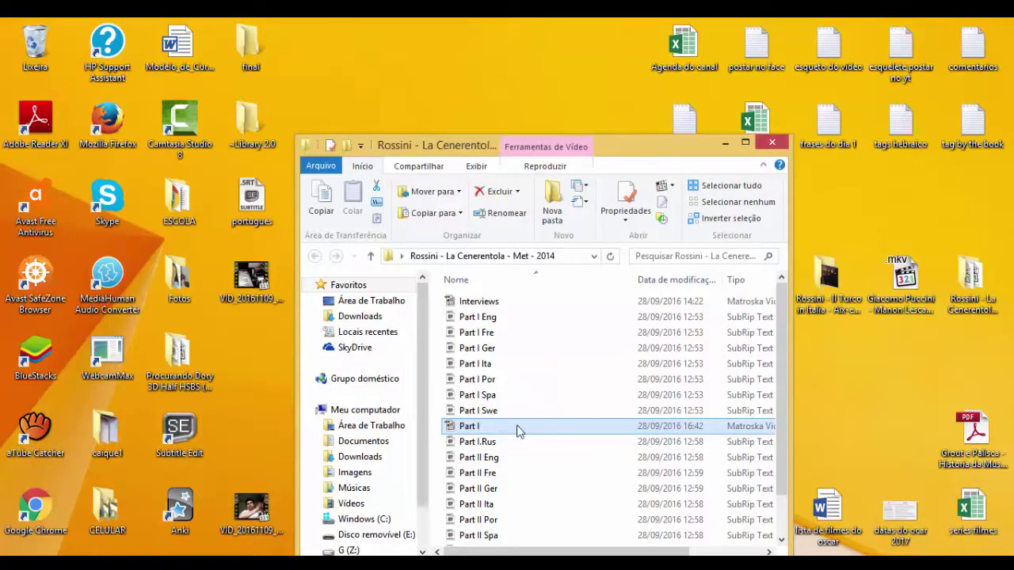
click(773, 146)
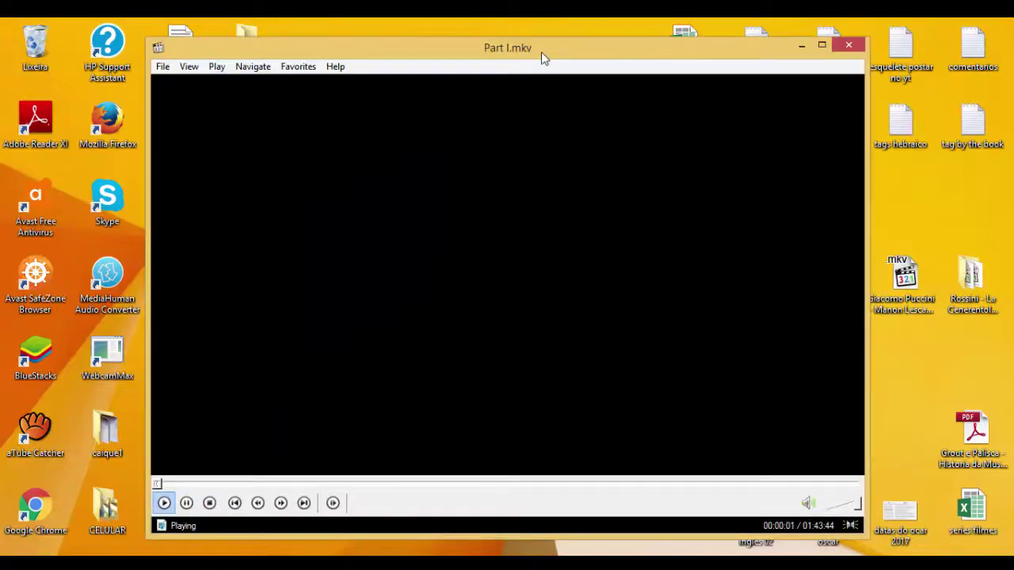
Step: Move the video player clear of the desktop icons and load the portugues subtitle file into the playing video
drag(541, 51, 704, 50)
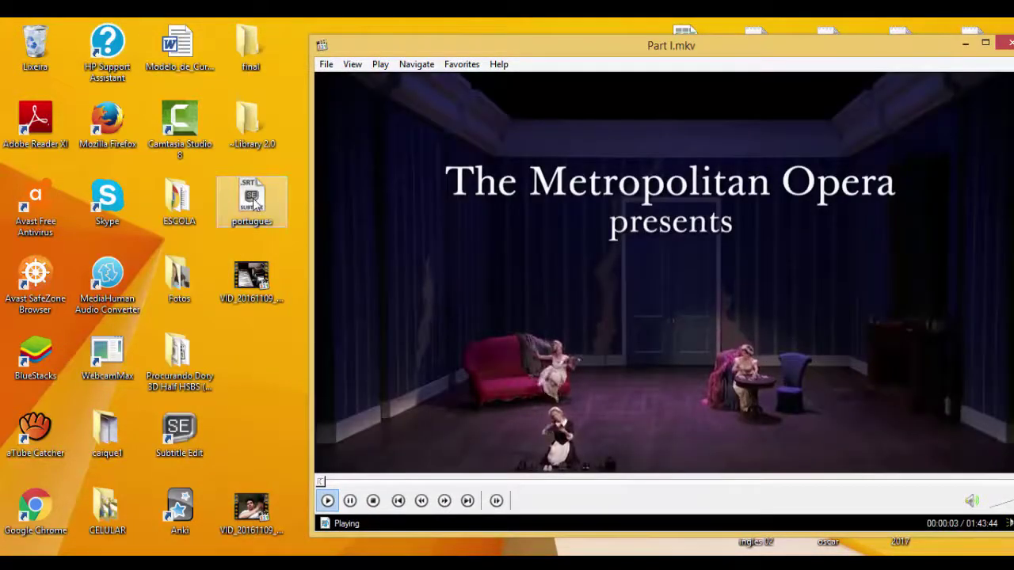
drag(254, 202, 485, 241)
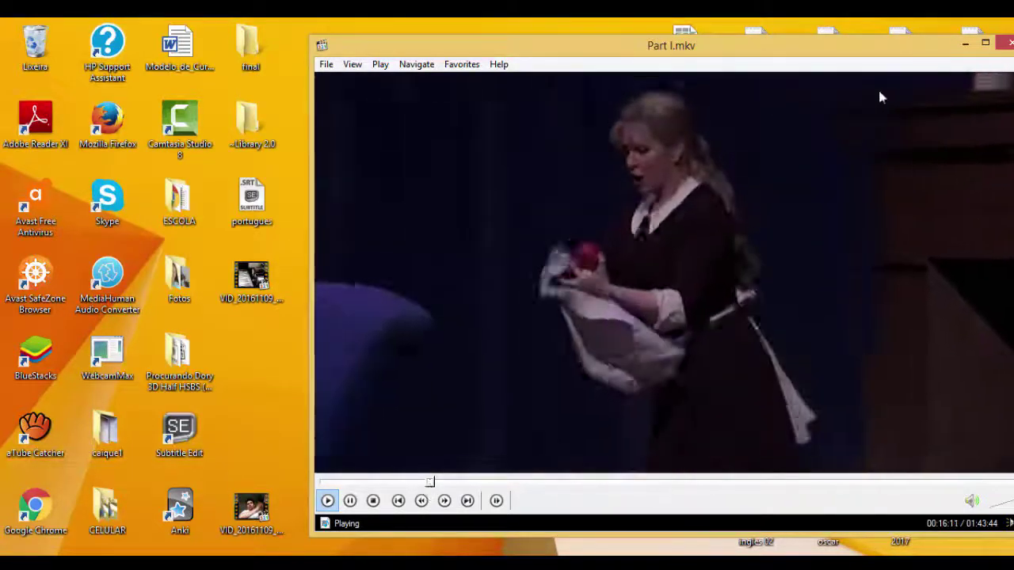
Step: Move the video player aside and select the Rossini - La Cenerentola - Met - 2014 folder on the desktop
drag(836, 60, 417, 69)
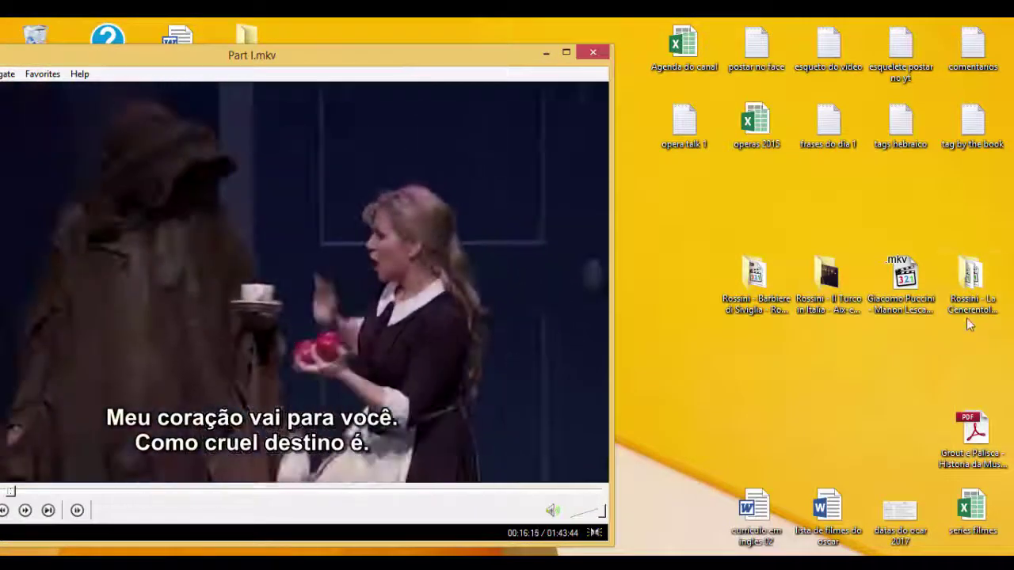
click(965, 311)
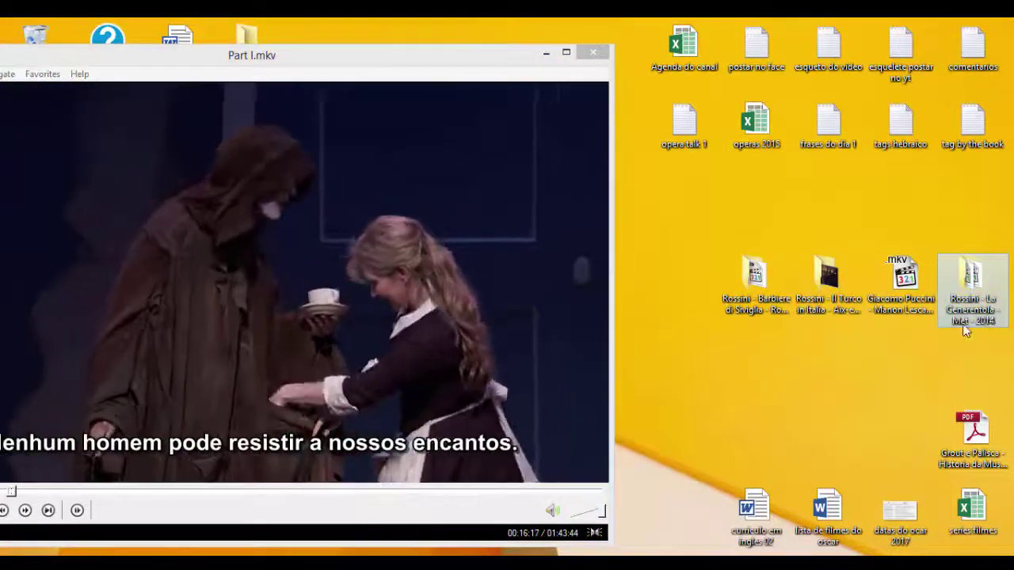